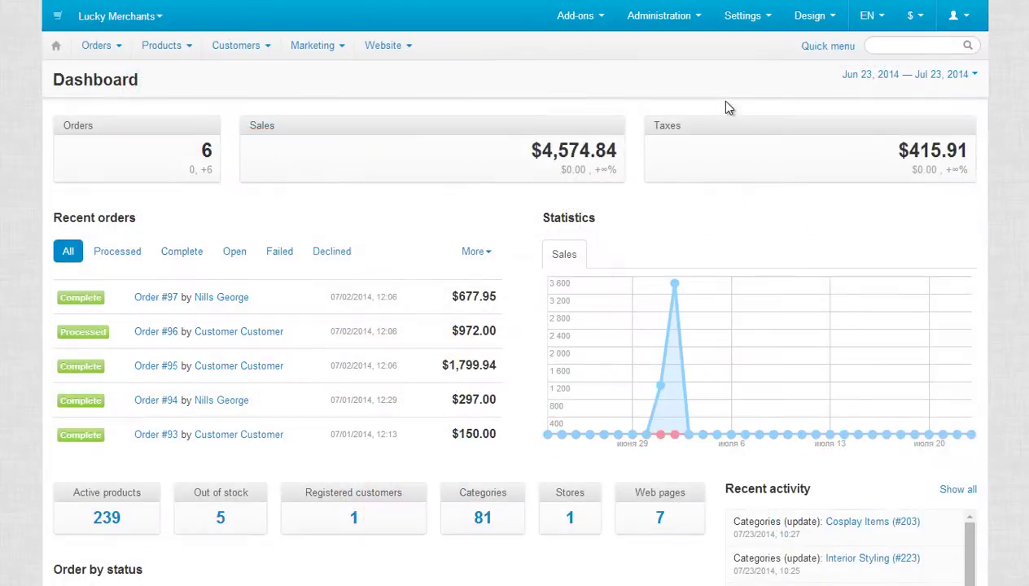
Start a new store that copies its configuration from the Lucky Merchants store
mouse_move(673, 26)
click(679, 47)
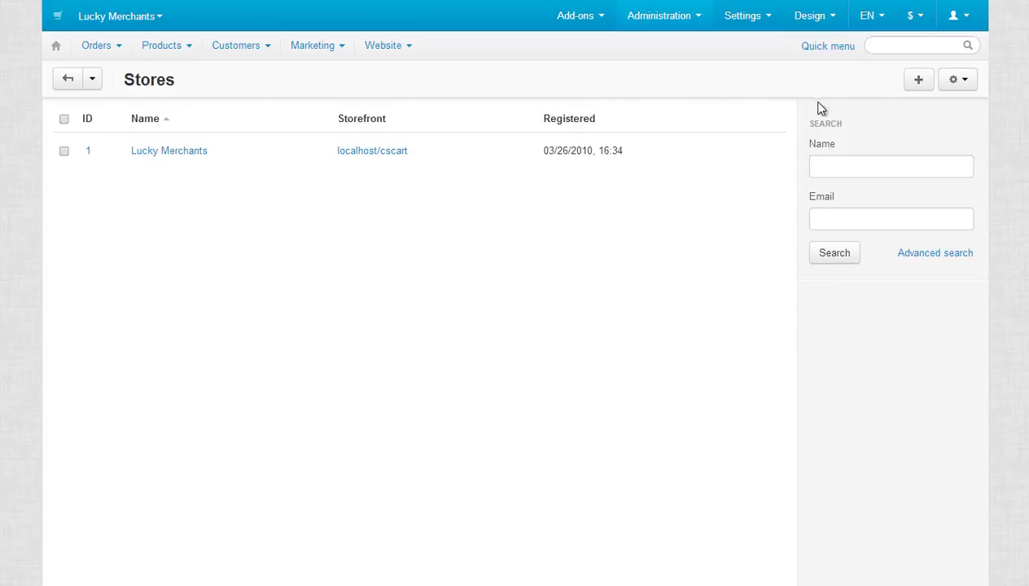
click(916, 85)
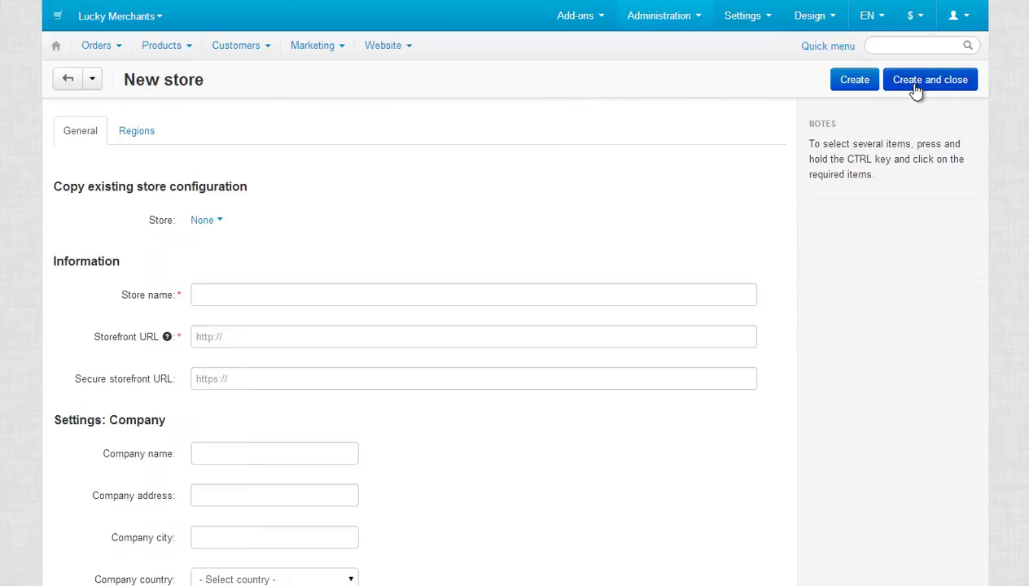
click(203, 219)
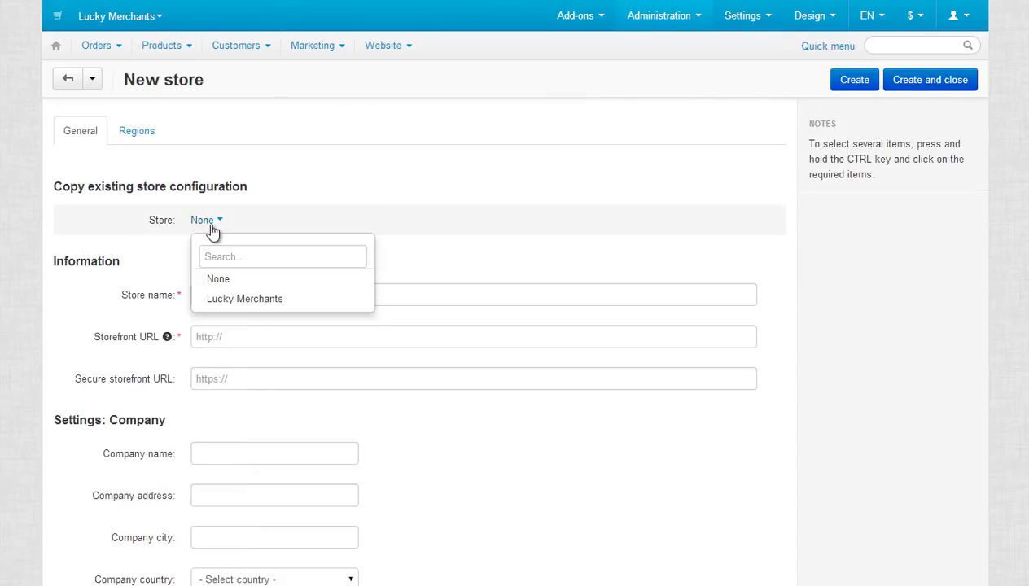
click(236, 297)
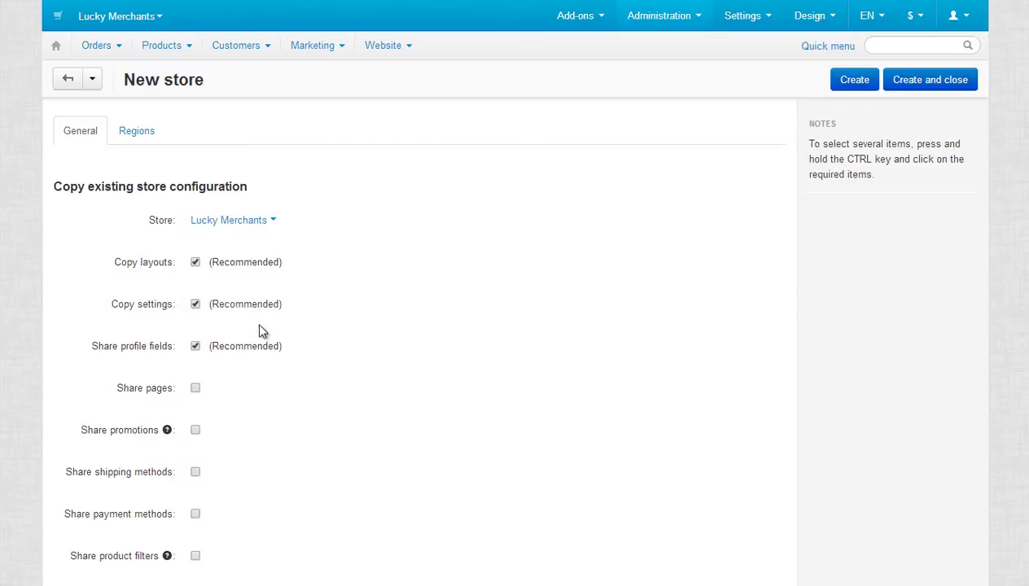
Name the new store Marchands Chanceux
scroll(244, 366, down, 5)
click(227, 380)
text(Mar)
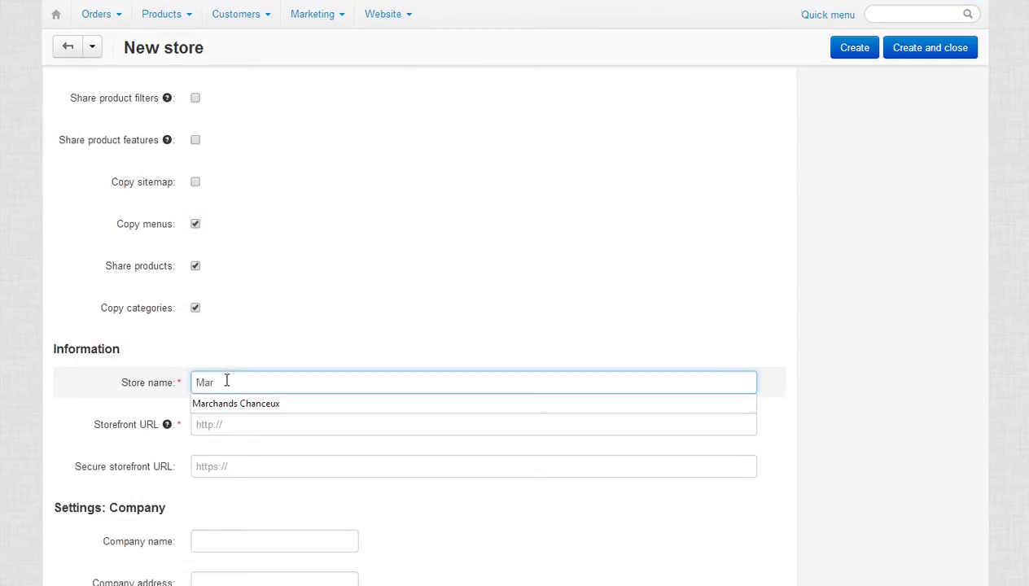
text(chands Chanceux)
Set both the storefront URL and the secure storefront URL to localhost/cscart/wholesale
click(227, 424)
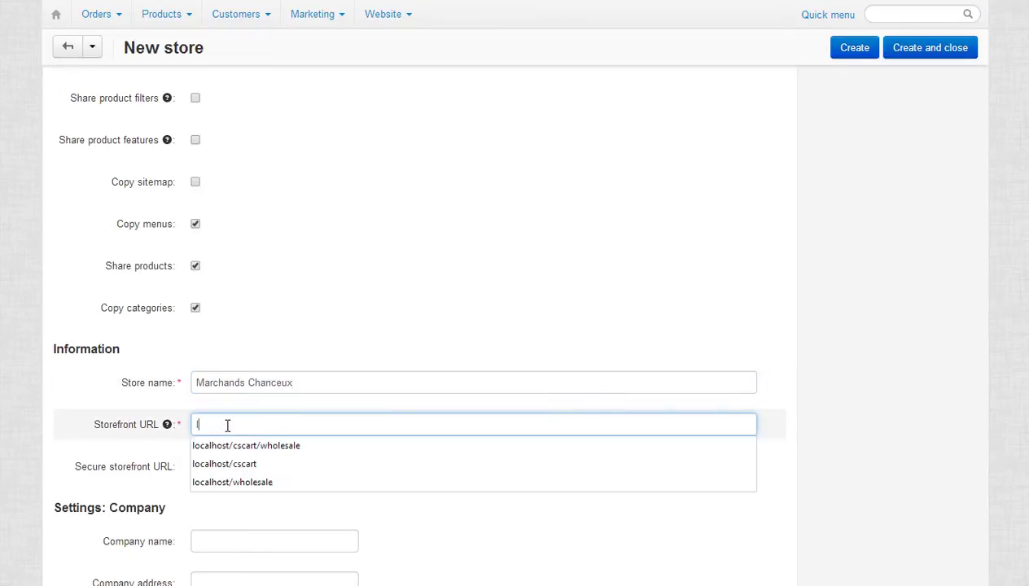
text(localhost/cscart/wholesale)
click(244, 446)
scroll(246, 446, down, 1)
click(266, 390)
text(lo)
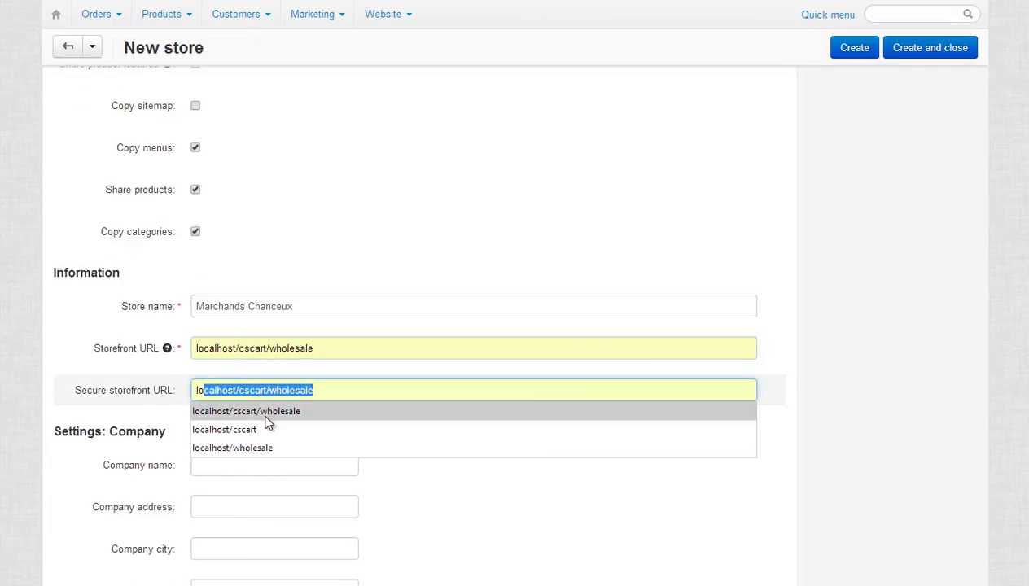
click(268, 415)
Enter Marchands Chanceux as the company name in the new store's company settings
scroll(268, 407, down, 1)
click(266, 395)
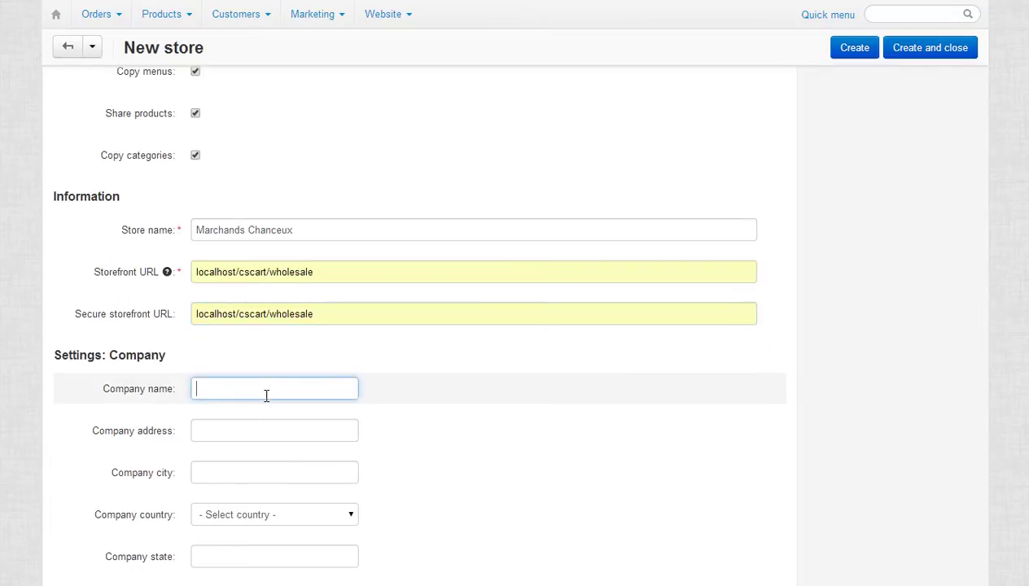
text(Marchands Chanceux)
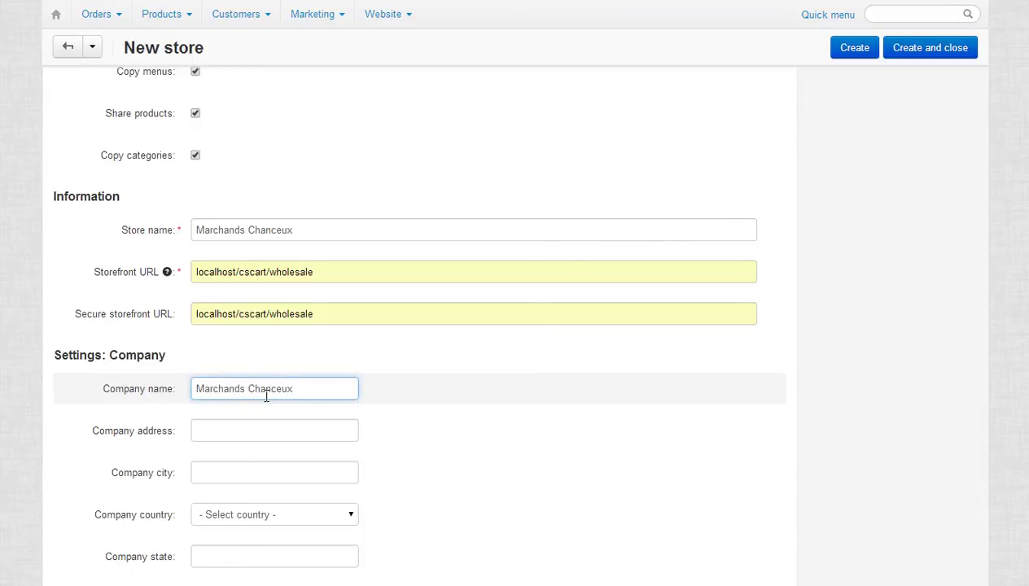
scroll(266, 396, down, 1)
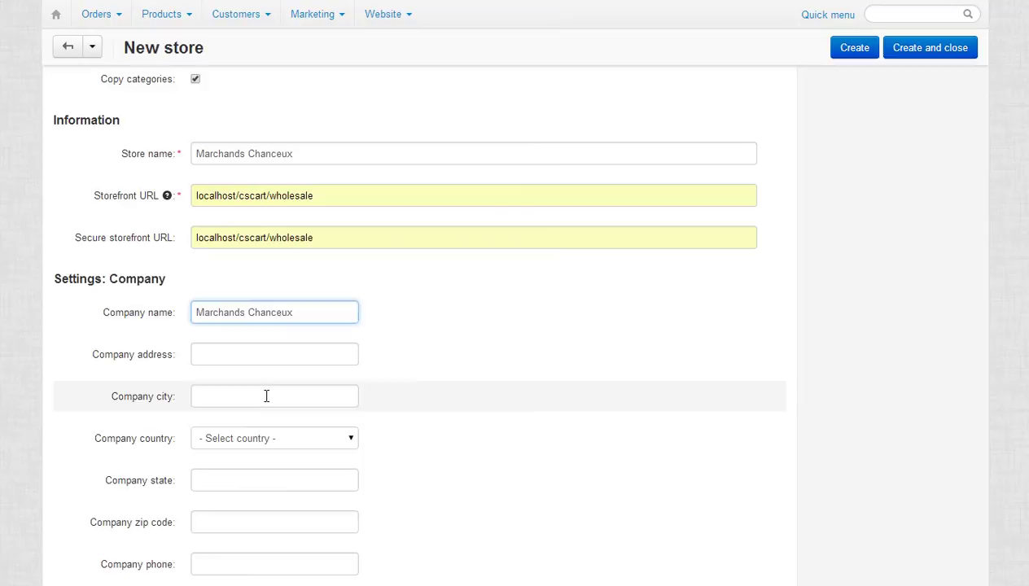
Assign France to the new store's region countries, then create the store and return to the store list
scroll(244, 366, up, 3)
click(154, 137)
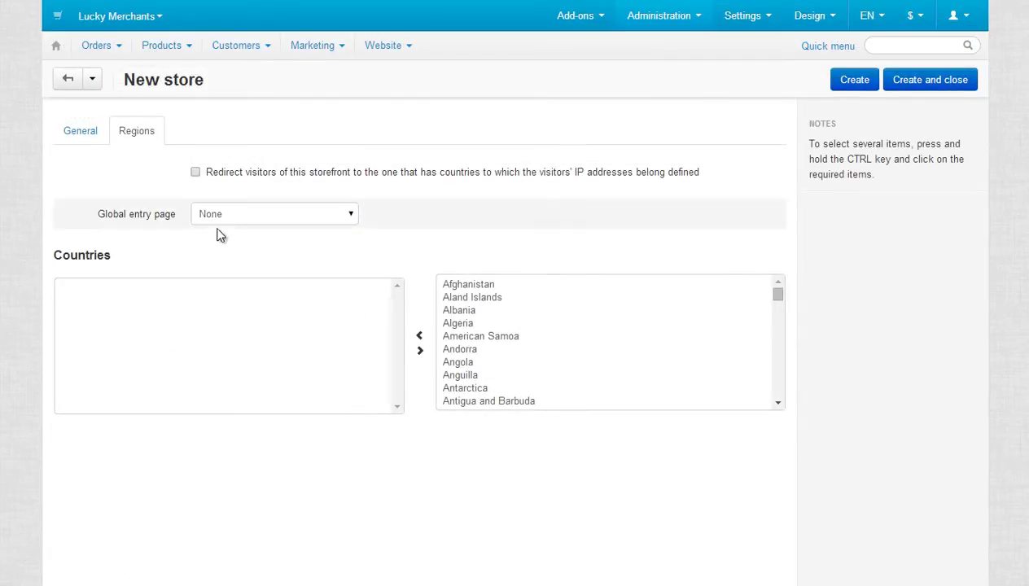
scroll(746, 329, down, 10)
click(456, 387)
click(419, 335)
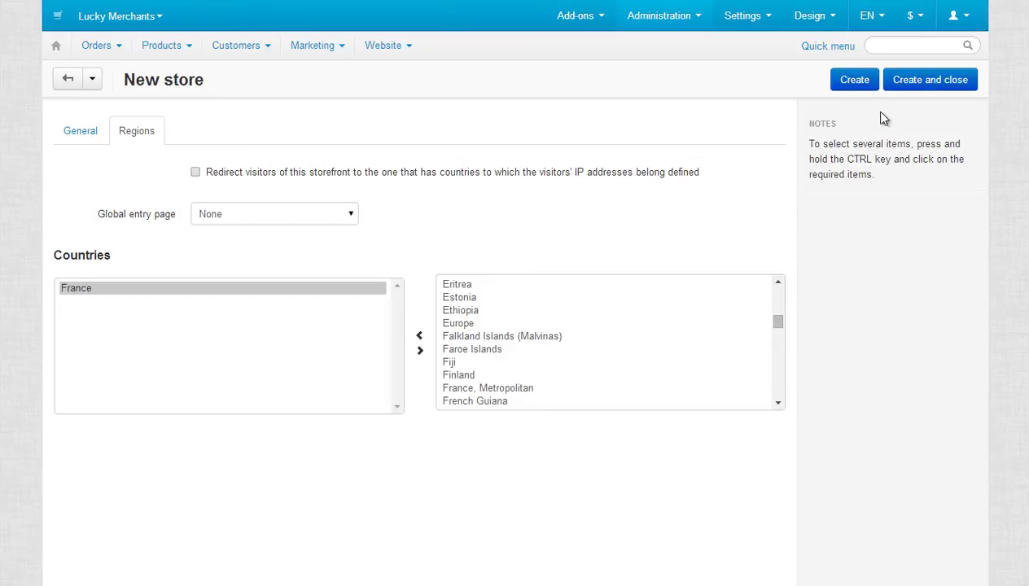
click(911, 81)
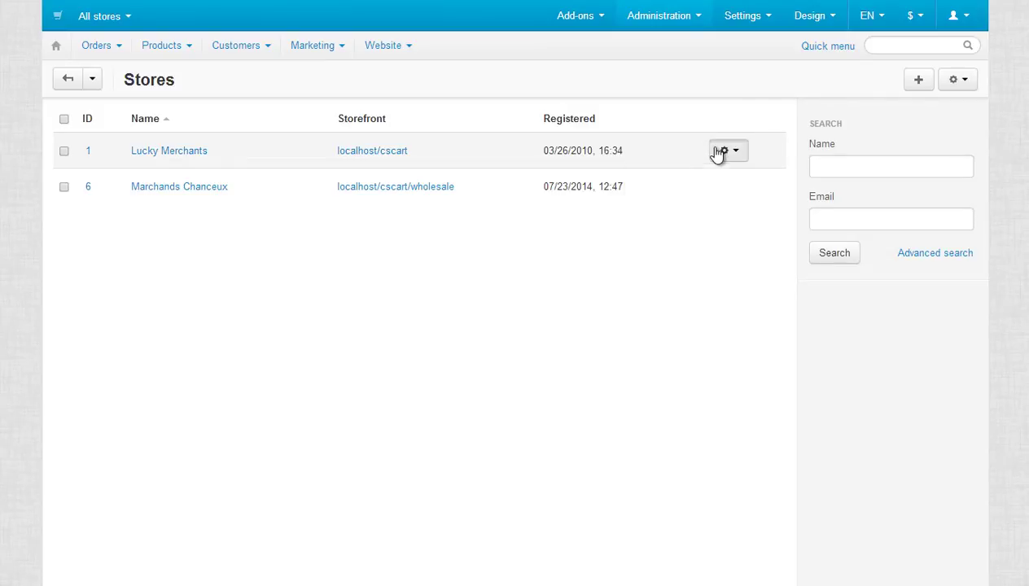
Open the Lucky Merchants store's region settings for editing and bring up its global entry page choices
click(719, 153)
click(696, 251)
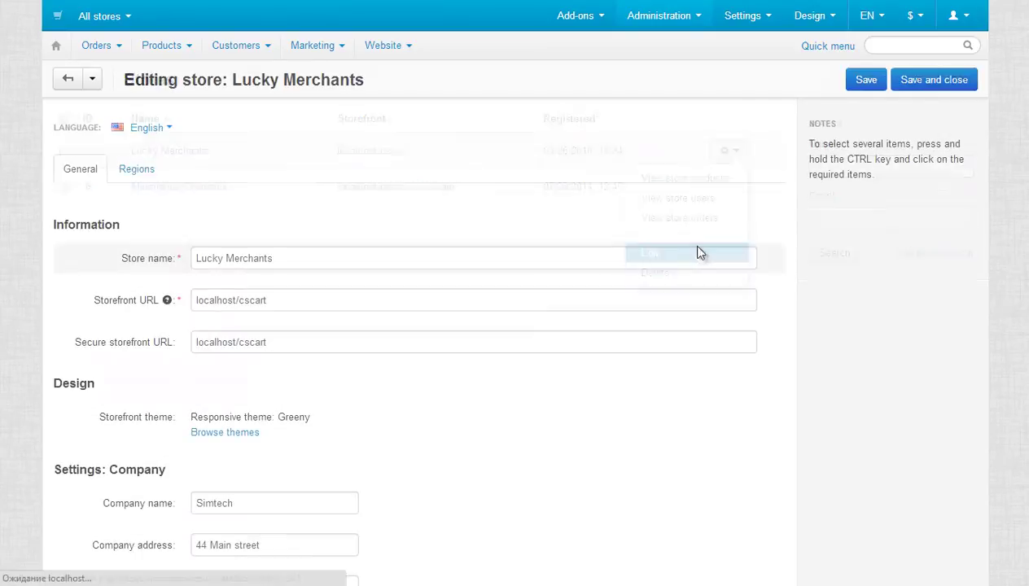
click(151, 169)
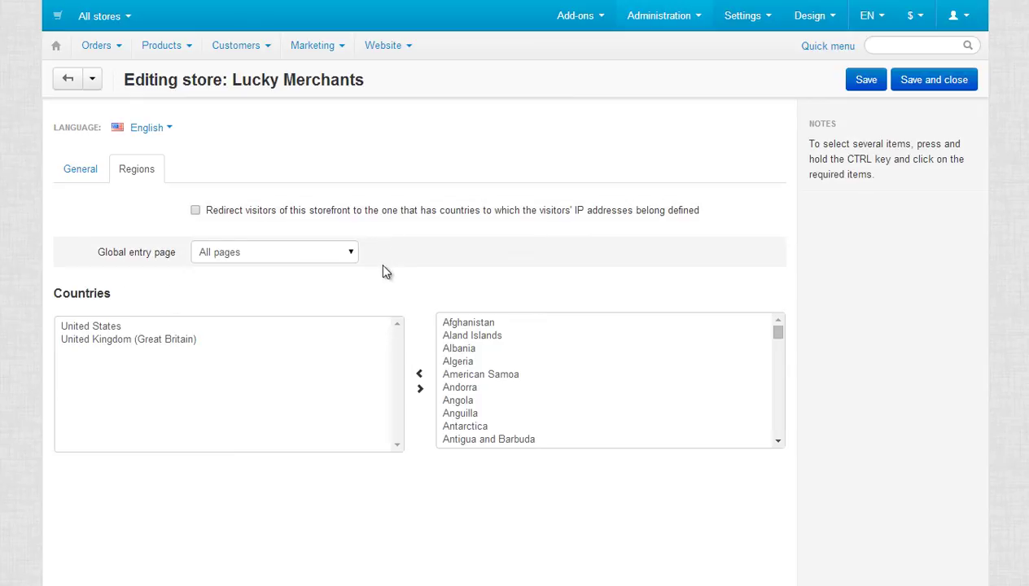
click(262, 259)
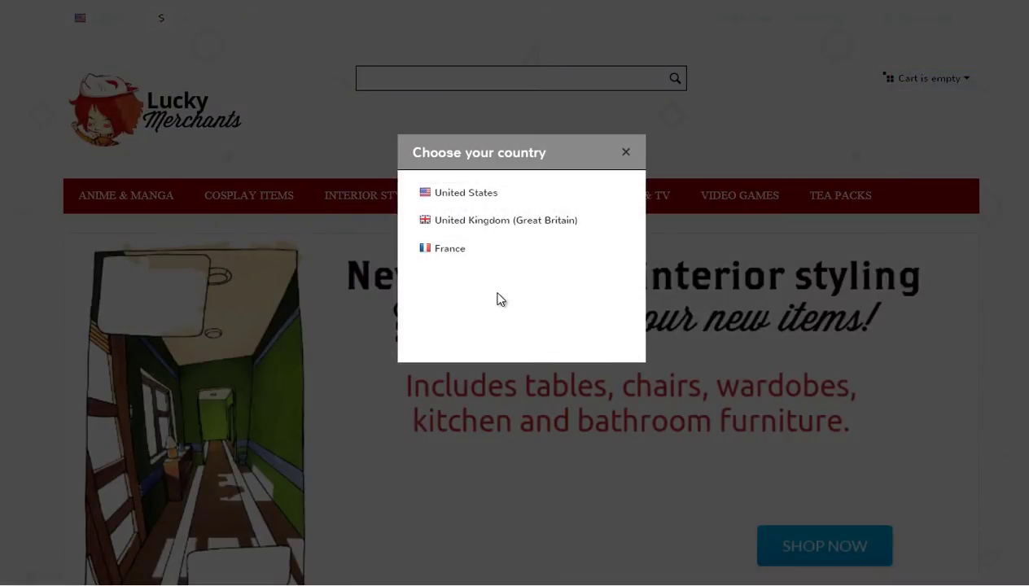
Choose France as the country on the Lucky Merchants storefront's entry page
click(452, 249)
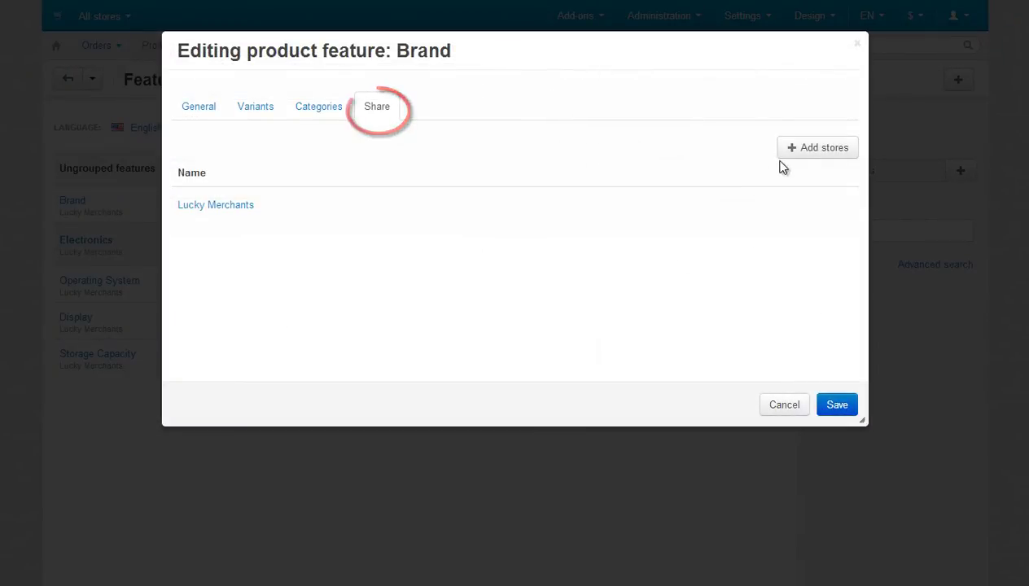
Open the selection of stores to share the Brand product feature with
click(788, 150)
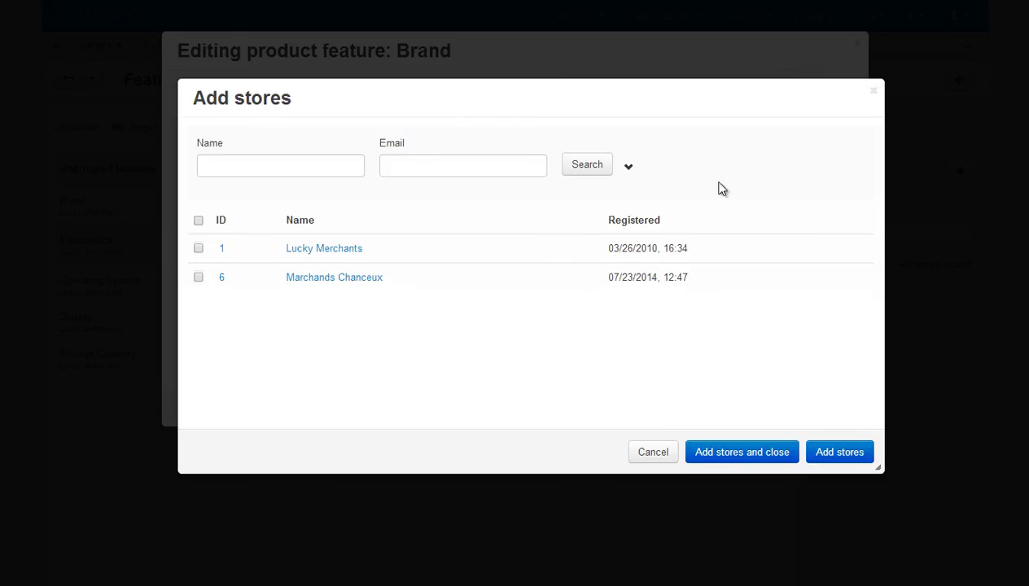